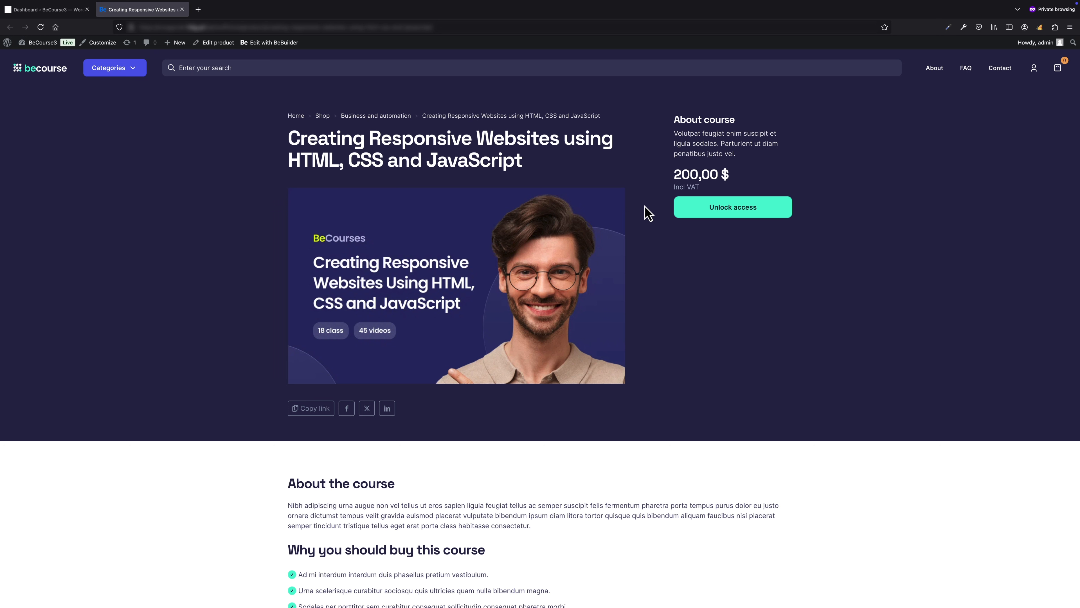
- Unlock access to the Creating Responsive Websites course and place its order with cash on delivery
left_click(727, 214)
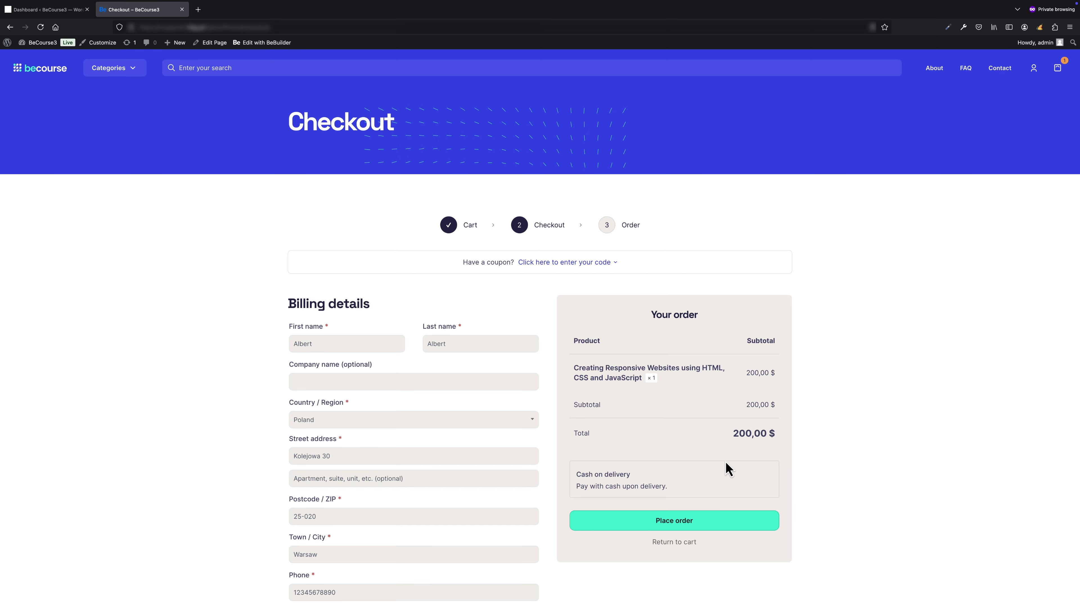
scroll(553, 387, "down", 3)
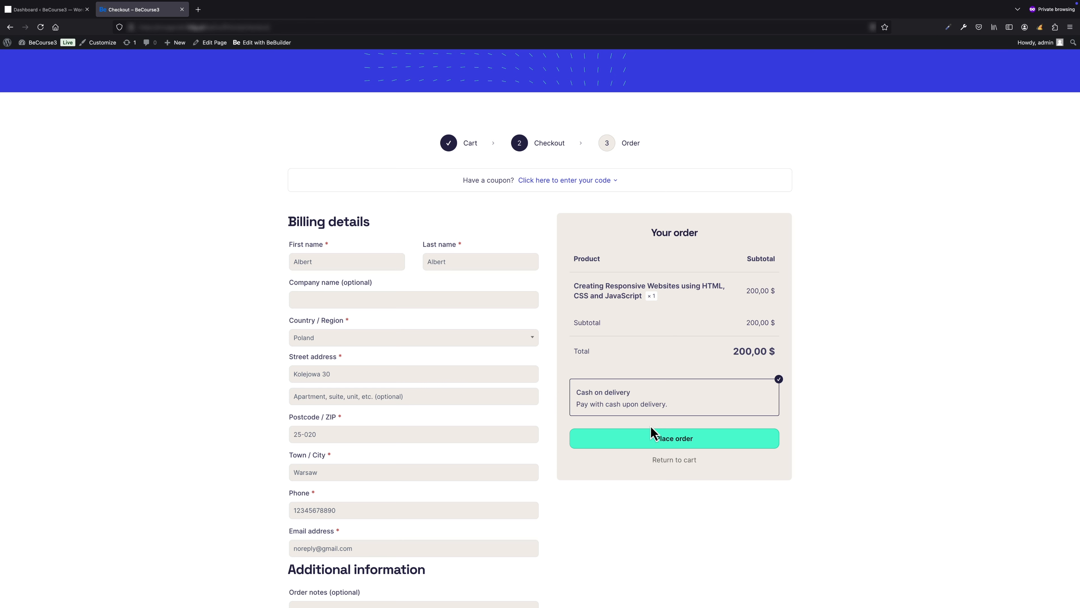
left_click(688, 438)
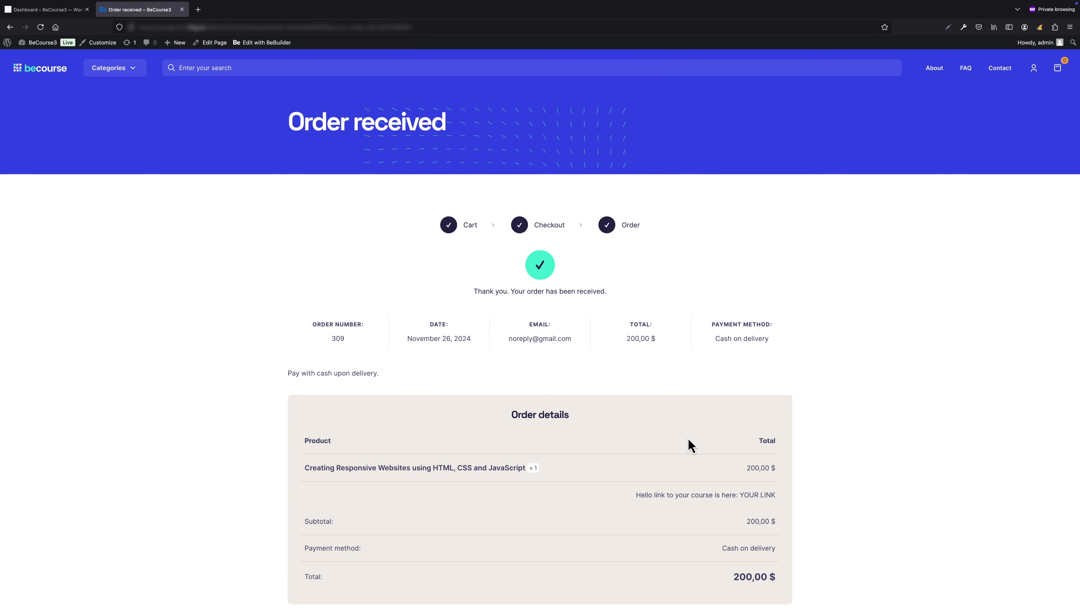
- Open the purchased course from the order details and look through its video, table of content and reviews
scroll(688, 437, "down", 3)
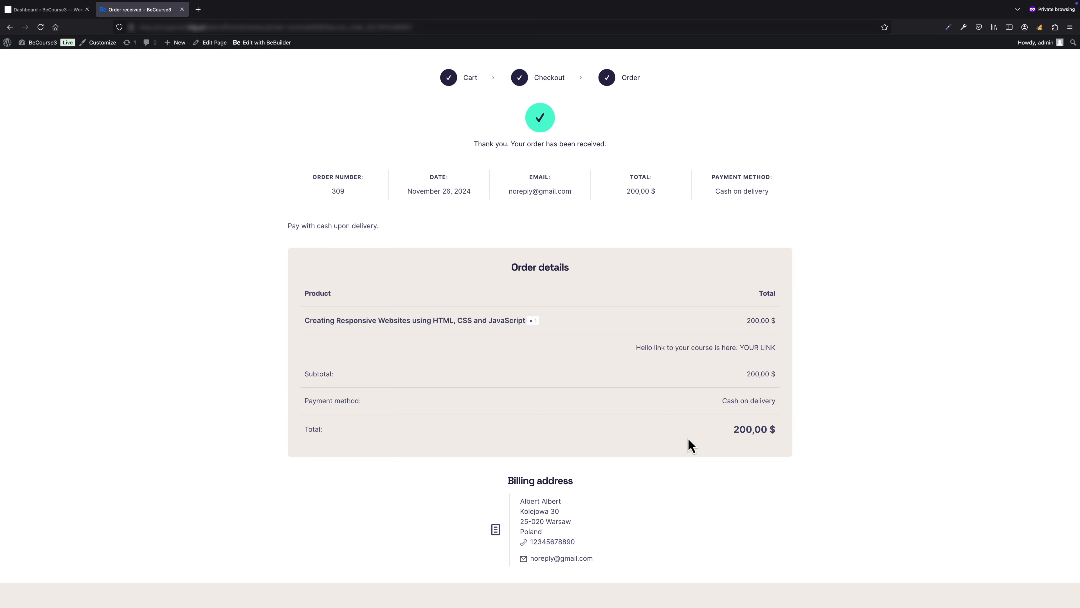
left_click(493, 326)
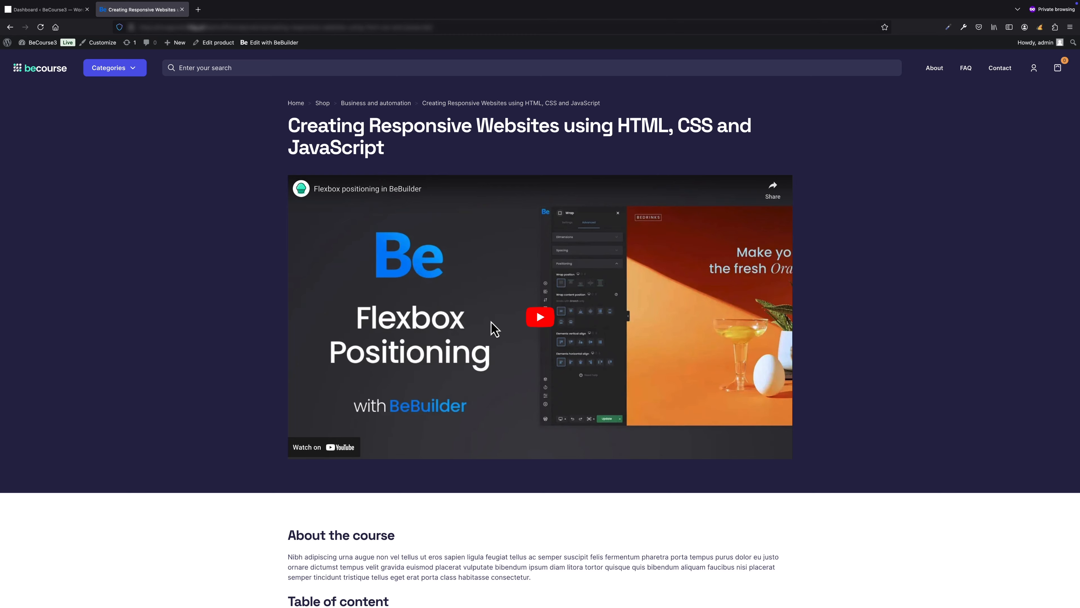
scroll(492, 322, "down", 10)
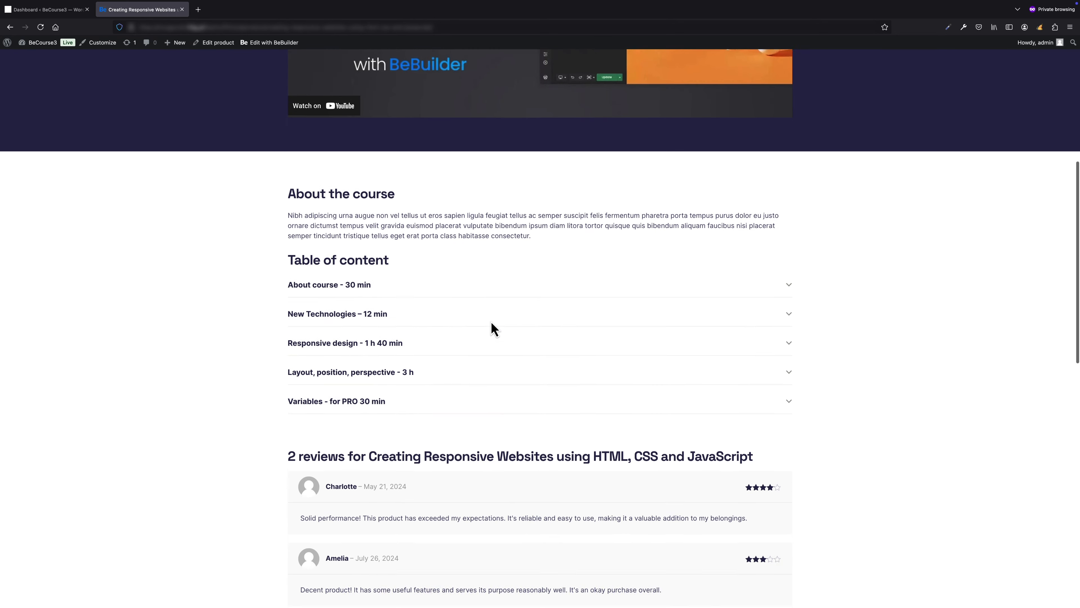
scroll(491, 322, "down", 10)
scroll(491, 322, "up", 20)
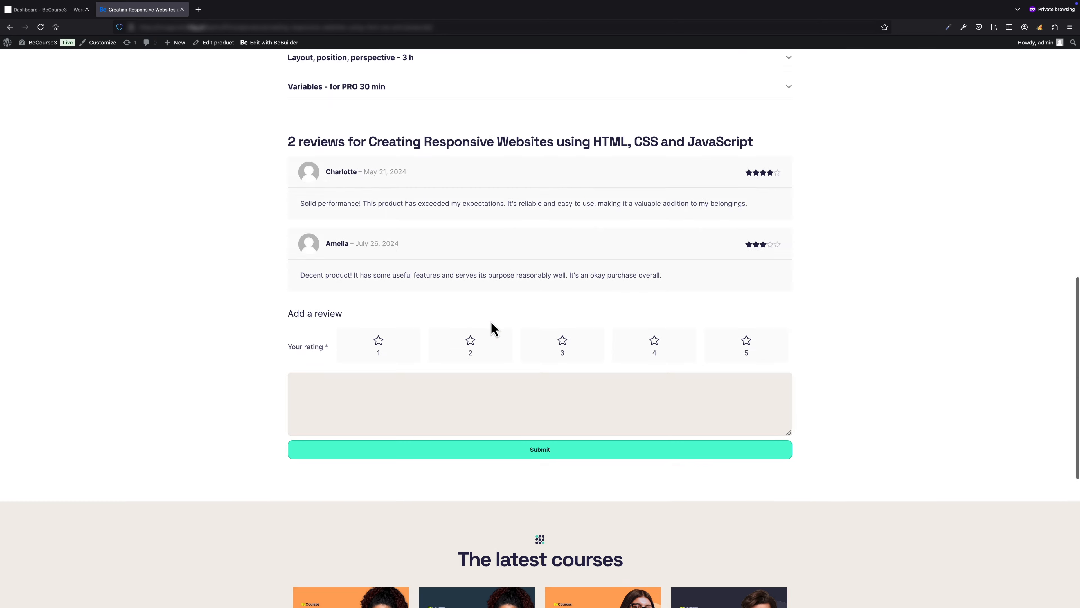
scroll(491, 322, "up", 1)
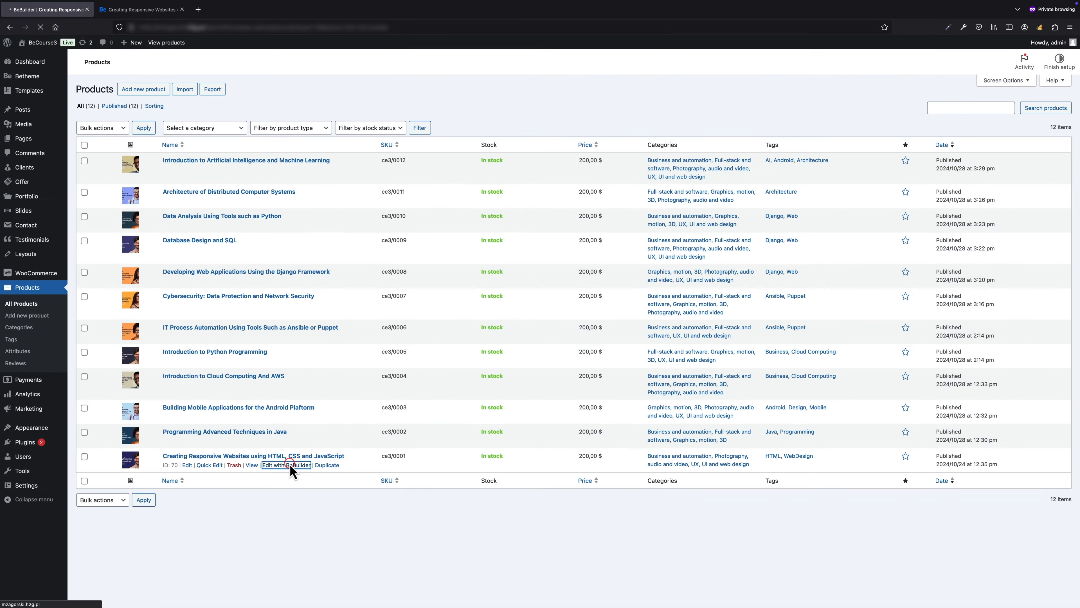
- Edit the Creating Responsive Websites product with BeBuilder and view the settings of its title heading and video element
left_click(466, 537)
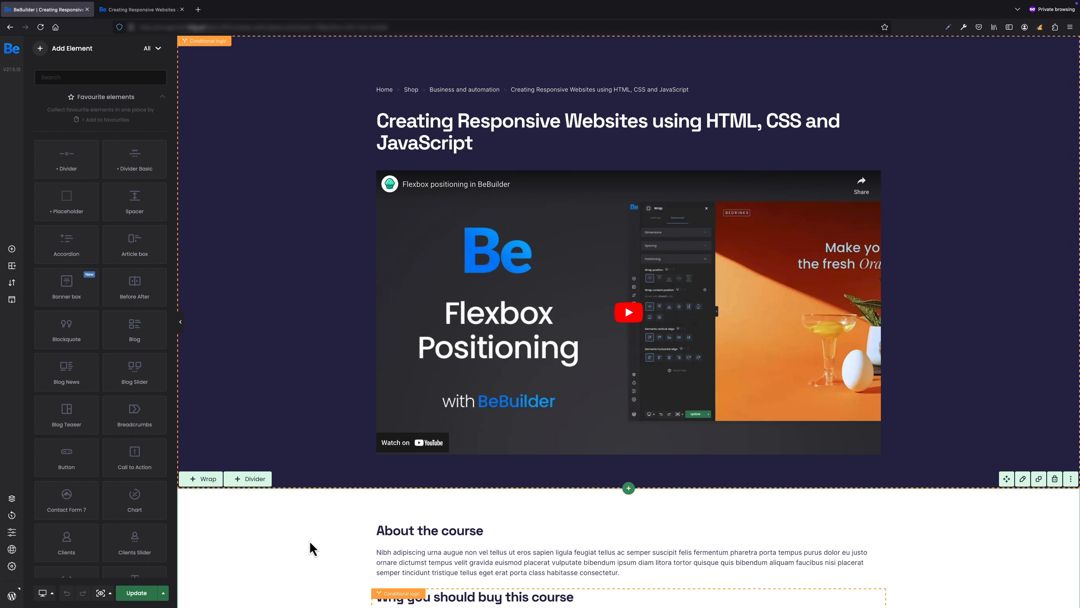
left_click(735, 96)
left_click(719, 120)
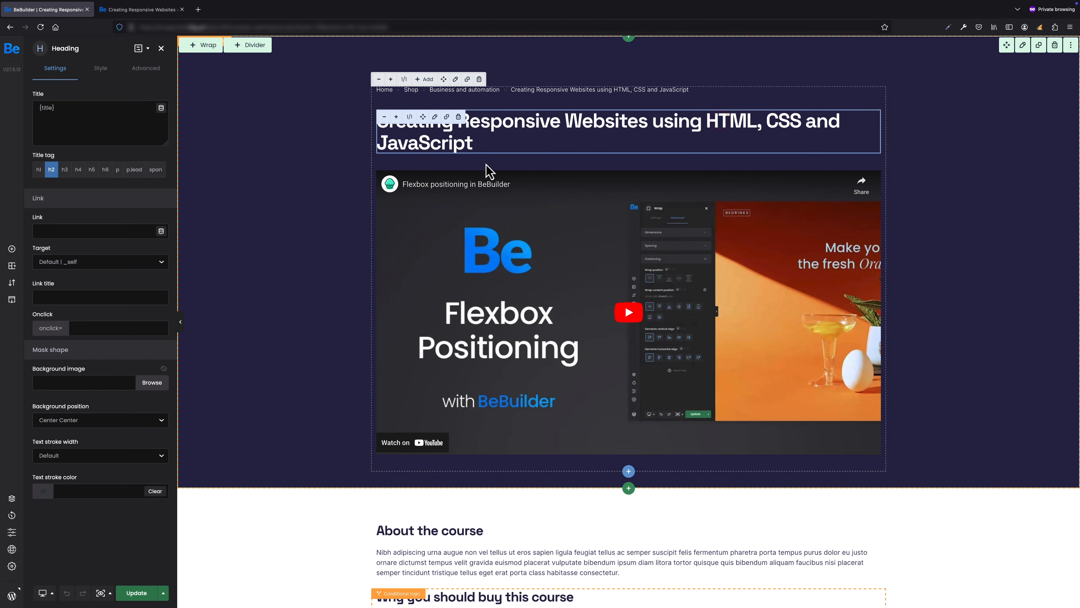
left_click(438, 179)
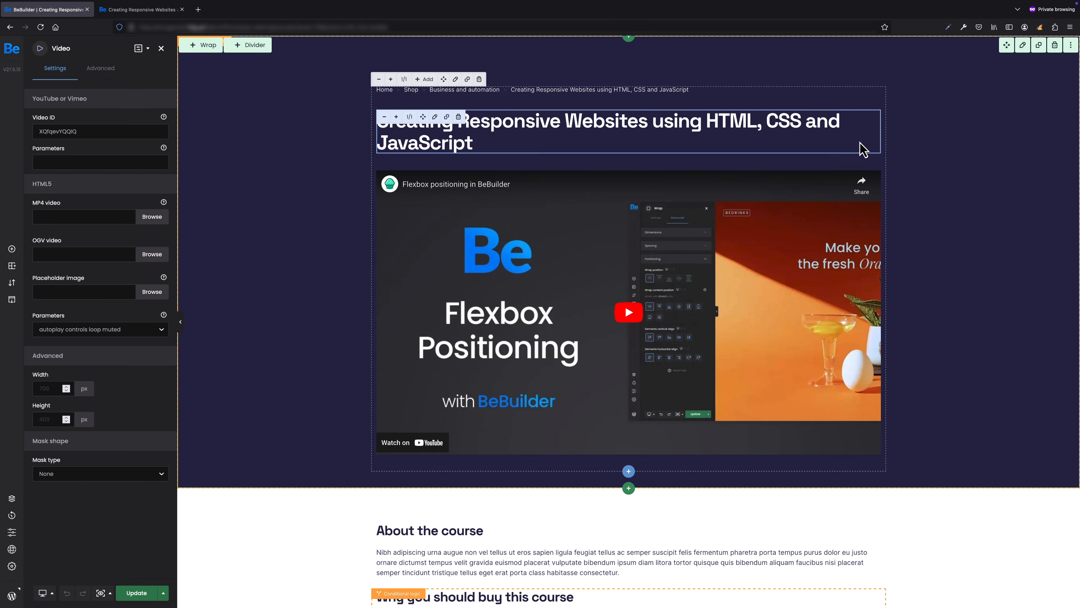
- Open the conditional logic conditions of the section containing the course title and video
left_click(1022, 46)
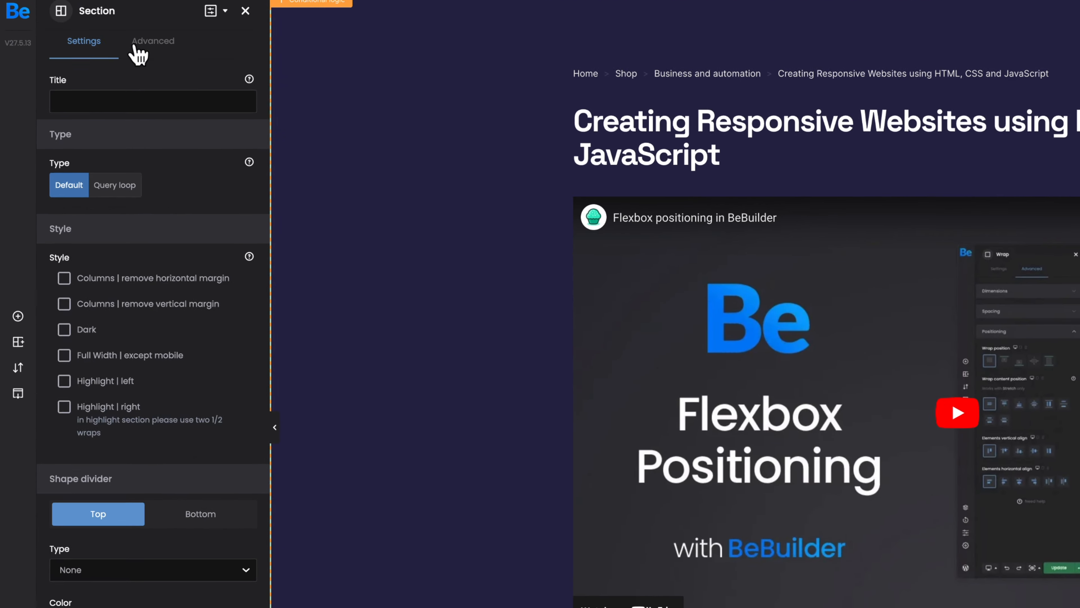
left_click(136, 46)
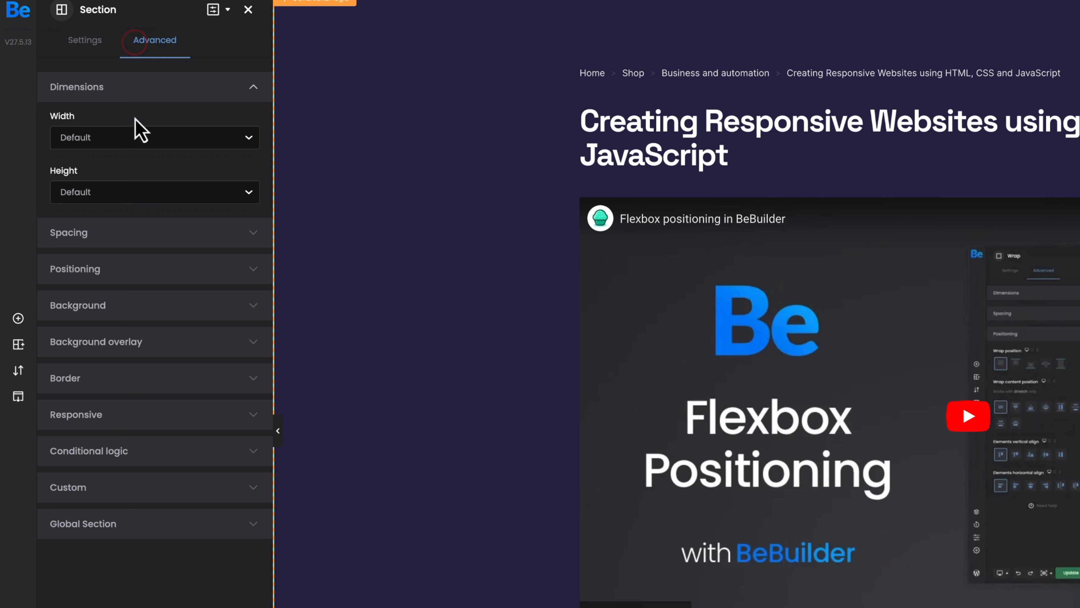
left_click(146, 450)
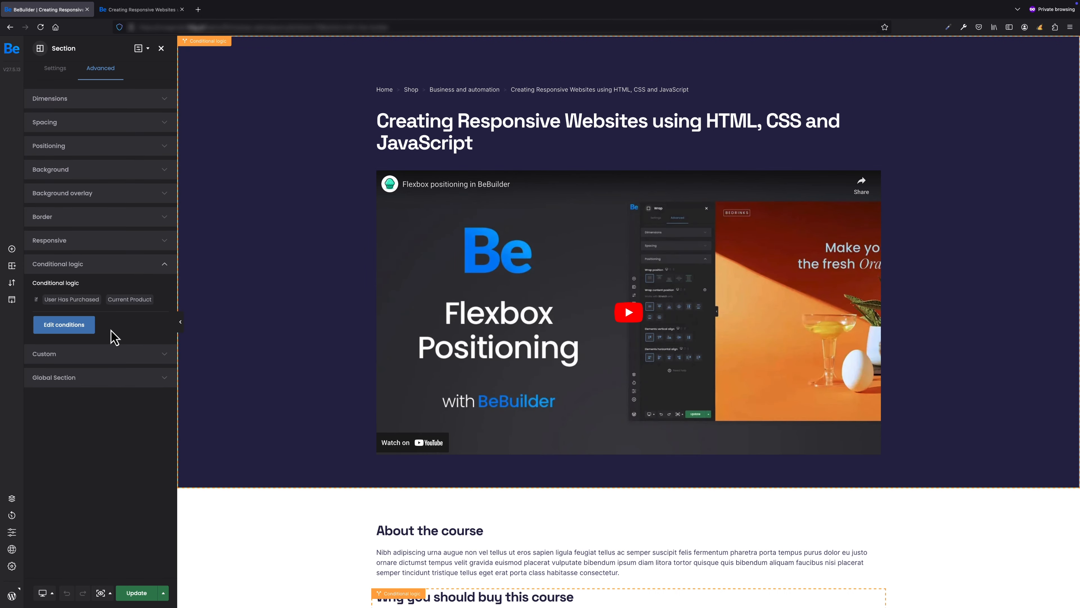
left_click(63, 325)
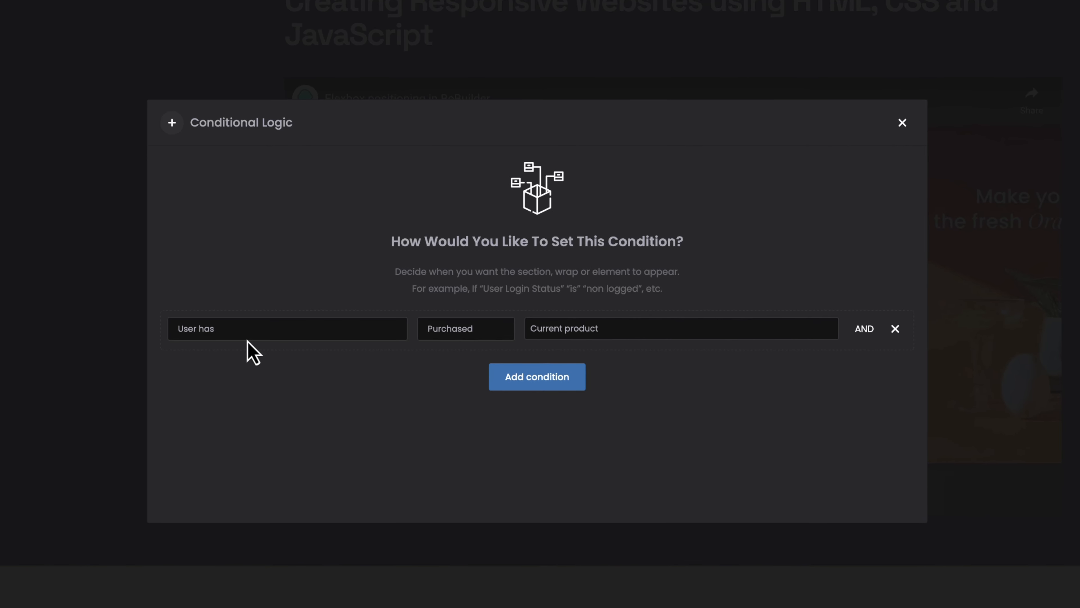
- Clear the product in the "User has Purchased" condition, browse the available products, reselect Current product and close the conditions
left_click(658, 334)
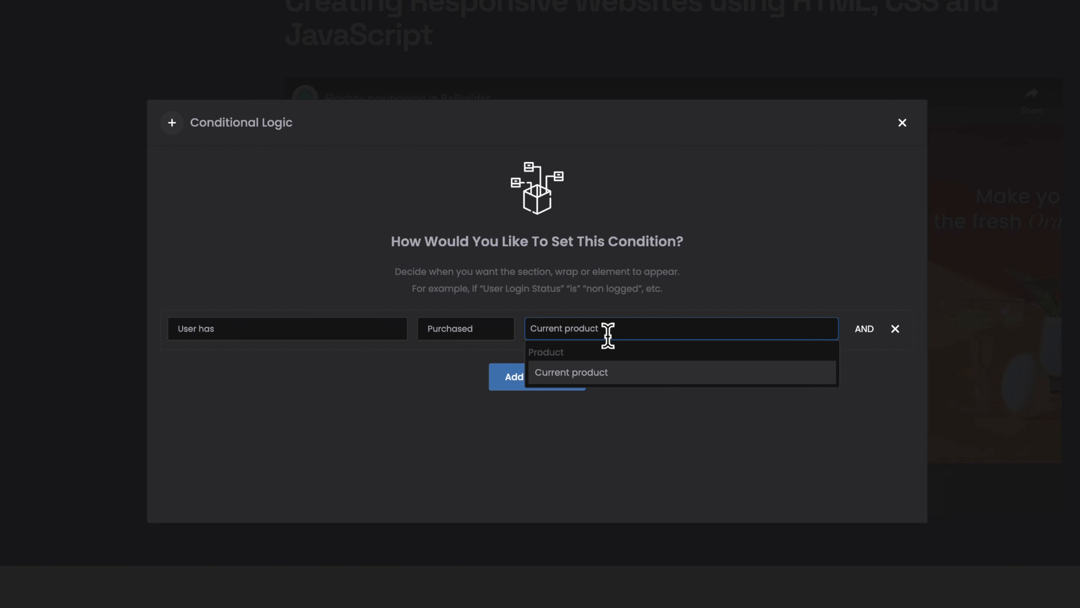
key("super+a")
key("BackSpace")
scroll(631, 379, "down", 4)
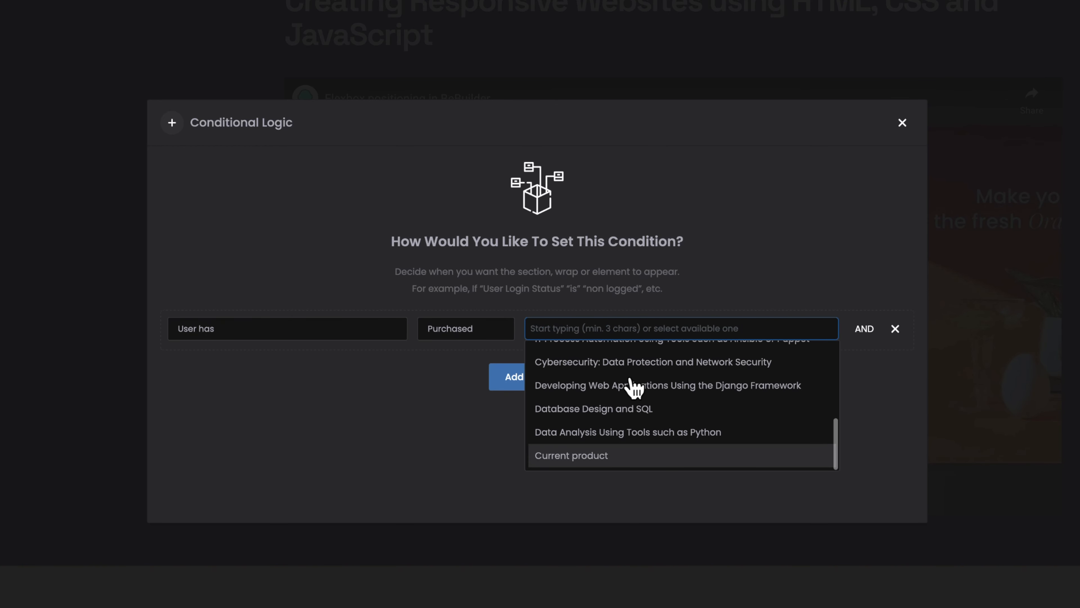
scroll(633, 383, "up", 3)
scroll(634, 385, "down", 3)
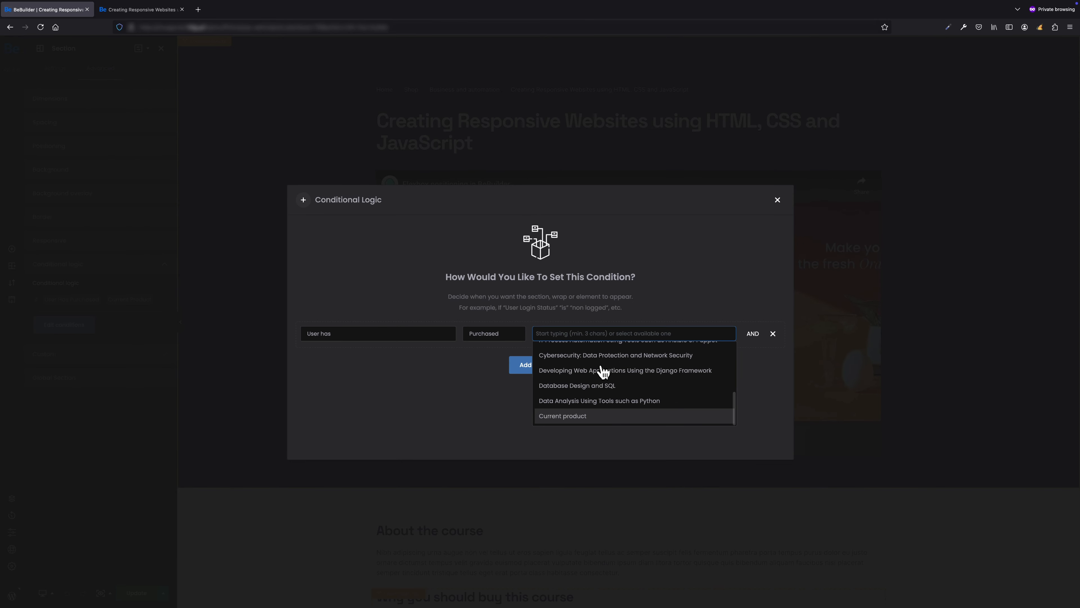
left_click(591, 417)
left_click(779, 203)
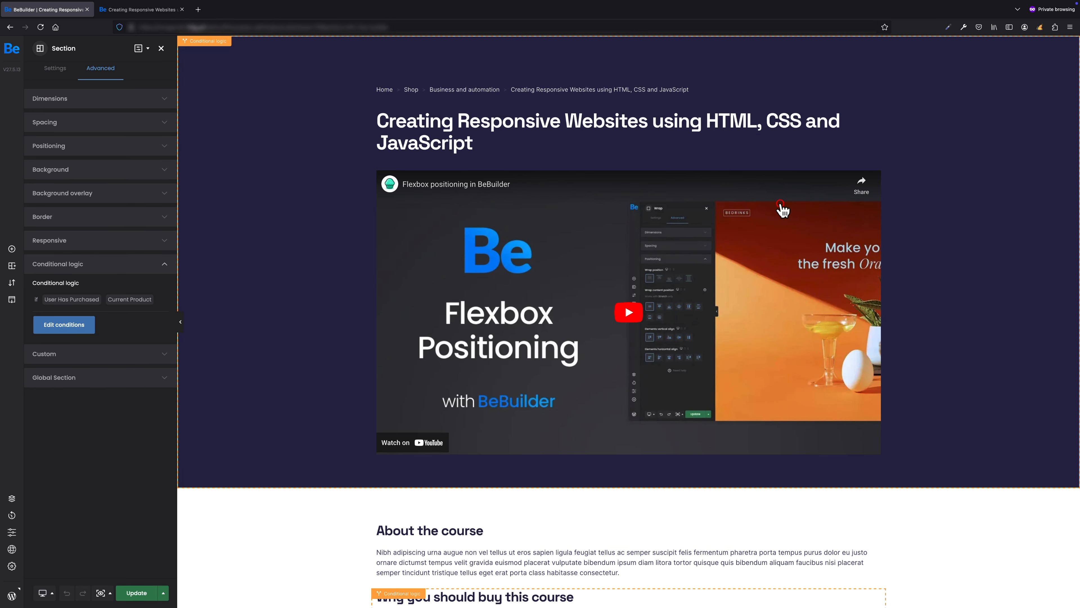
- Open the conditional logic settings of the wrap containing "Why you should buy this course"
scroll(555, 509, "down", 5)
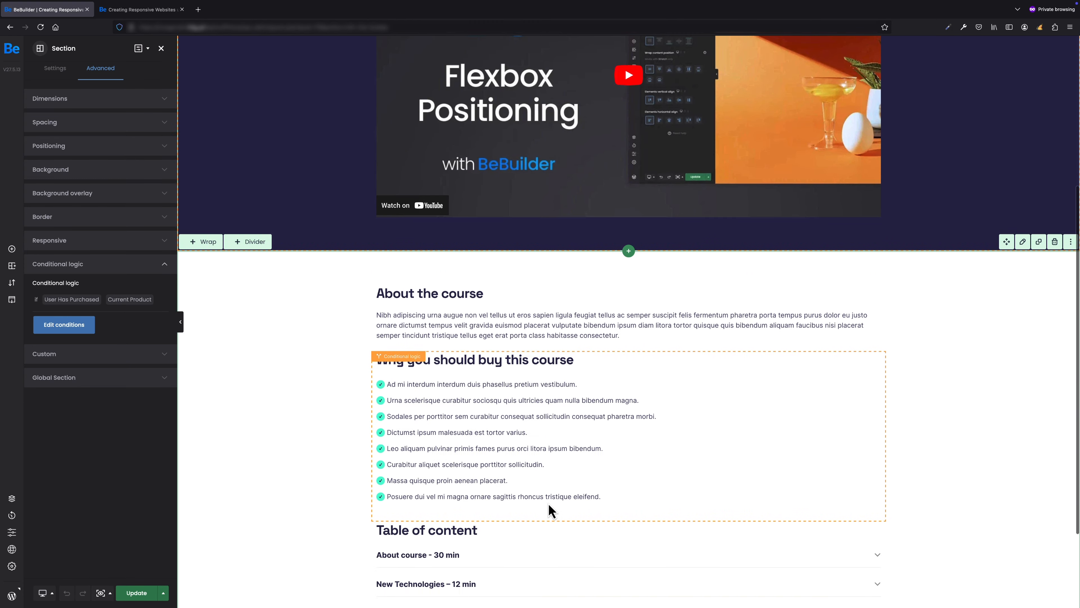
scroll(552, 510, "down", 1)
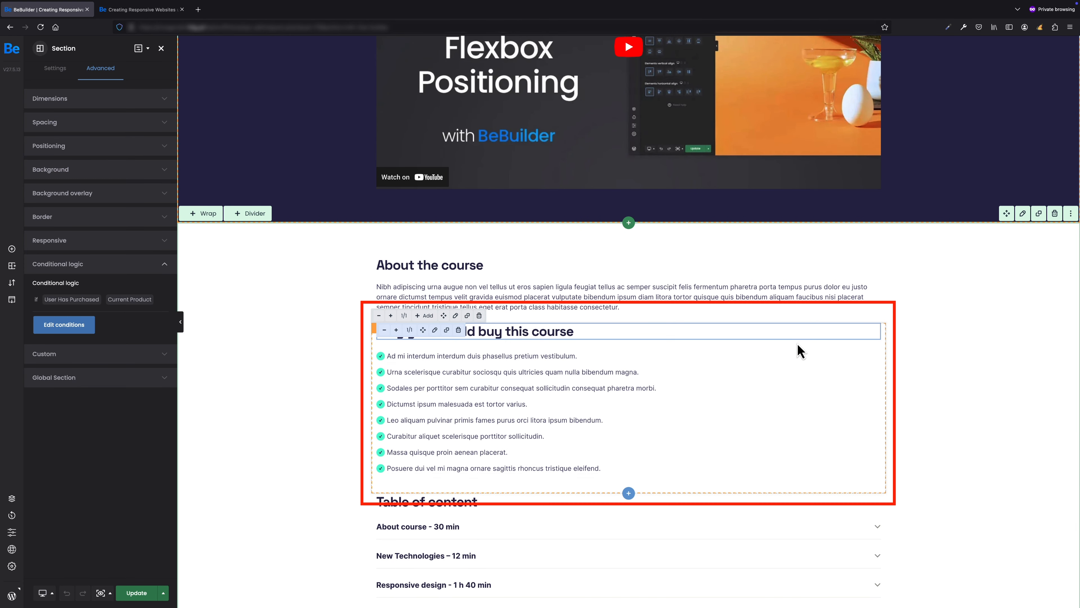
left_click(455, 316)
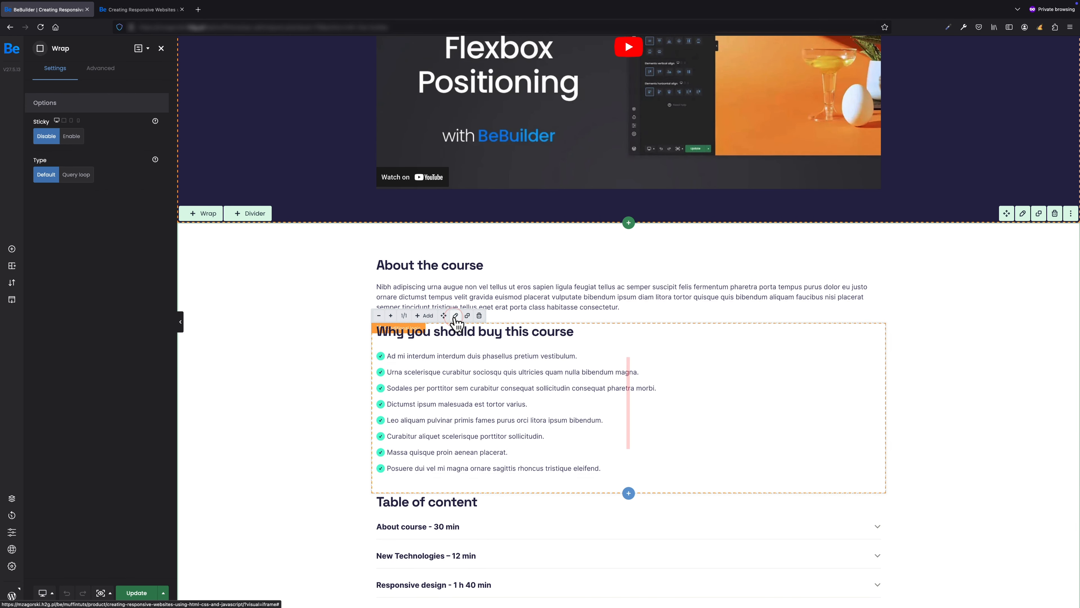
left_click(101, 68)
left_click(106, 369)
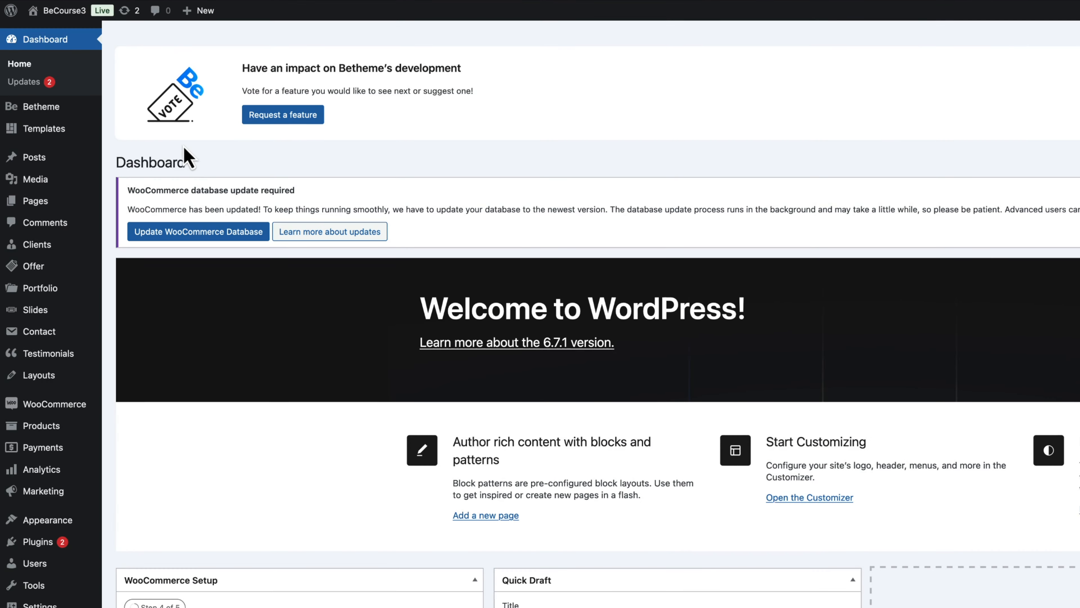
- Open the list of all templates in the WordPress admin
mouse_move(47, 127)
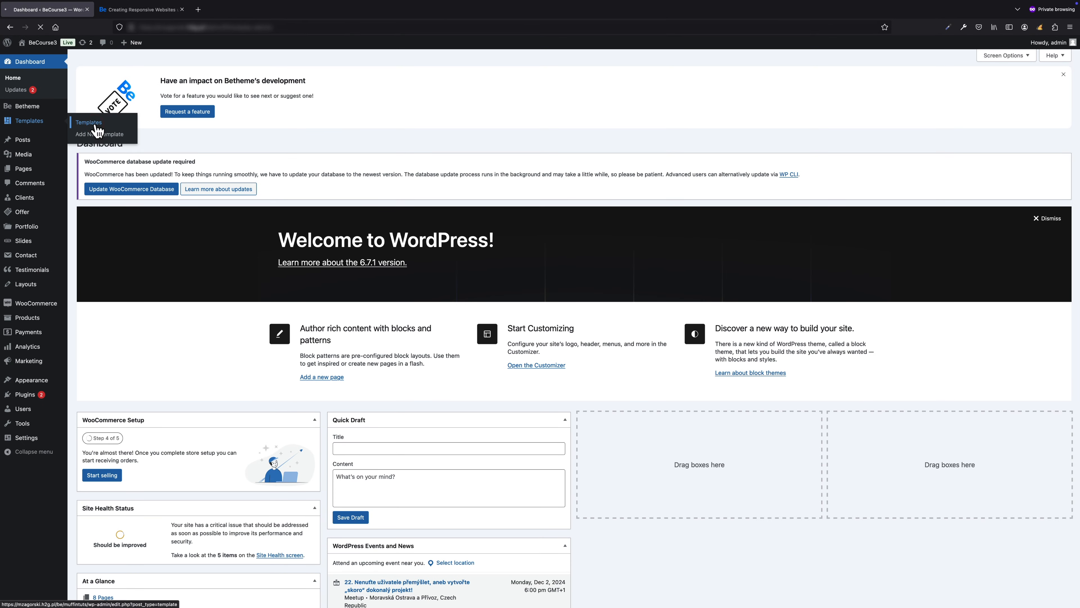
left_click(141, 133)
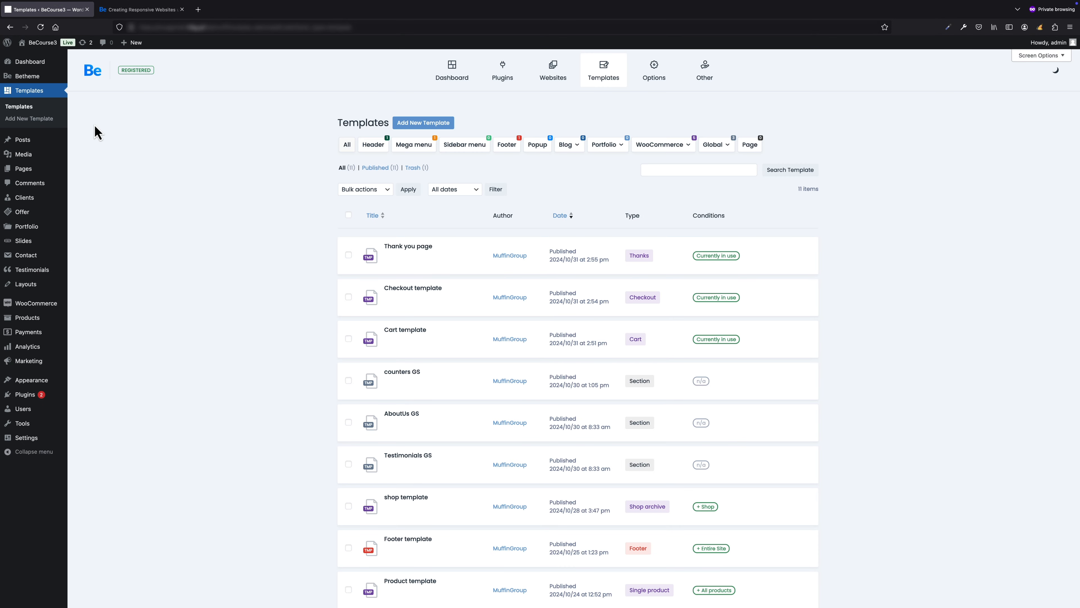